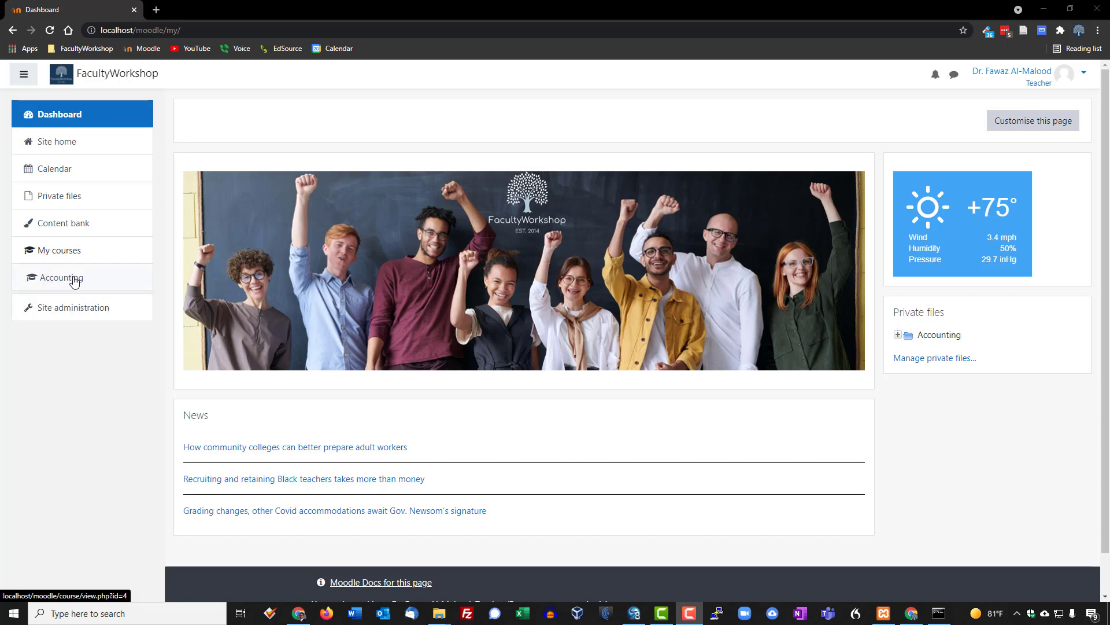
Open the Accounting course page and zoom it to 125%.
click(74, 278)
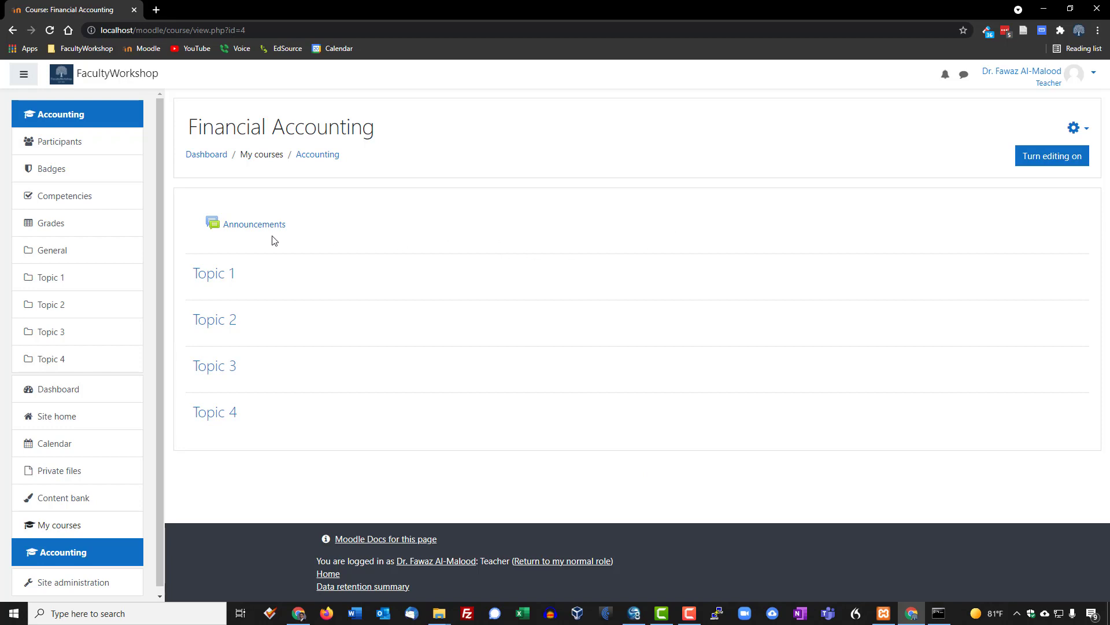
key(ctrl+plus)
key(ctrl+plus)
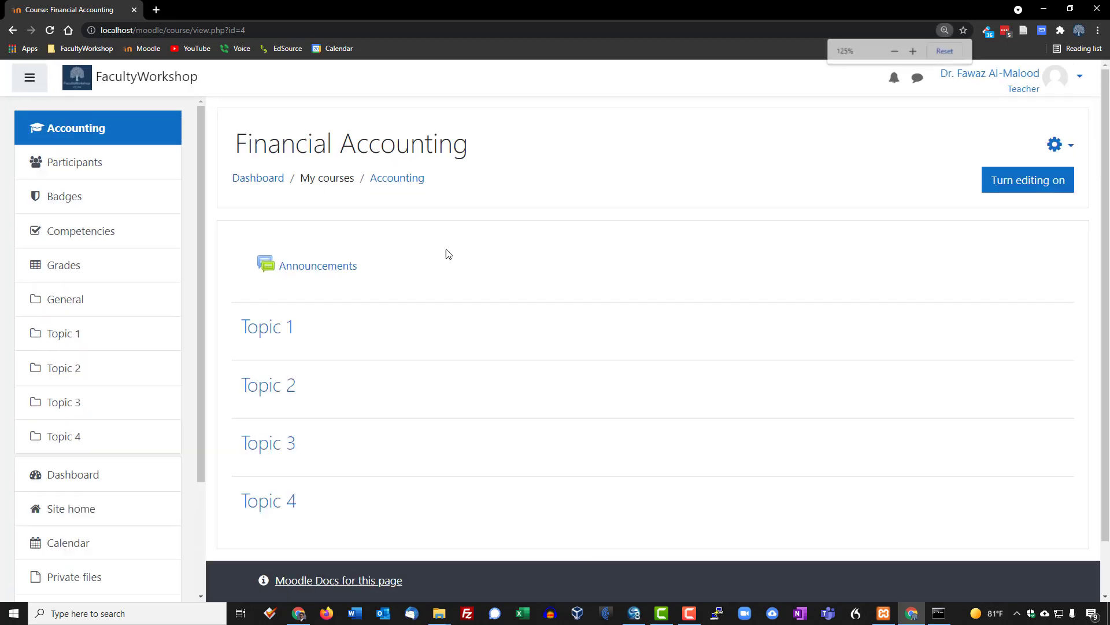
scroll(490, 263, down, 1)
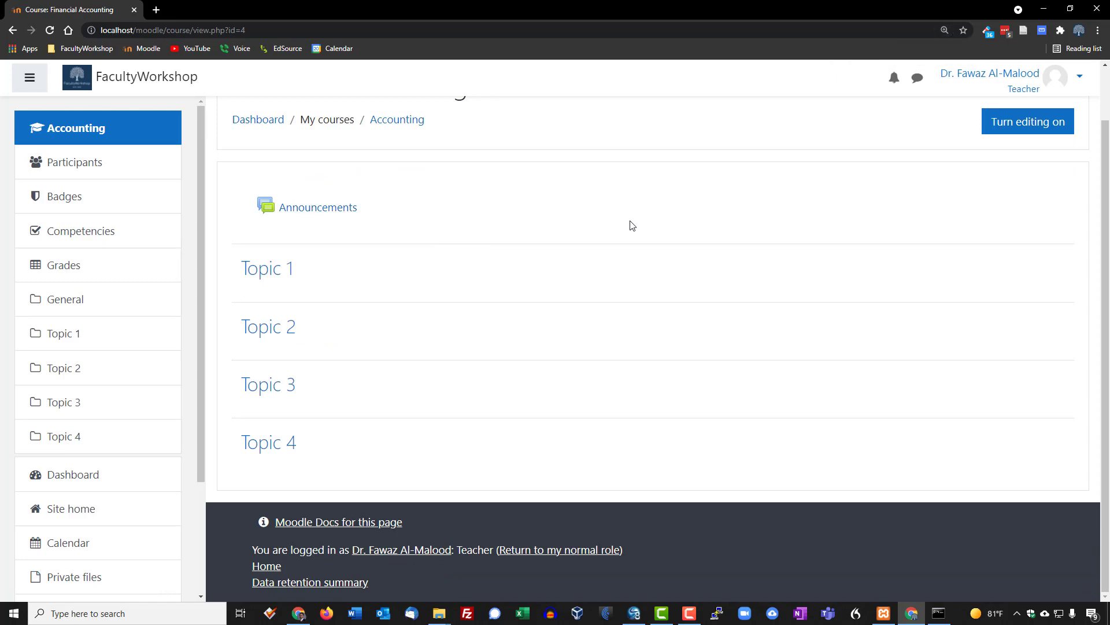
click(312, 212)
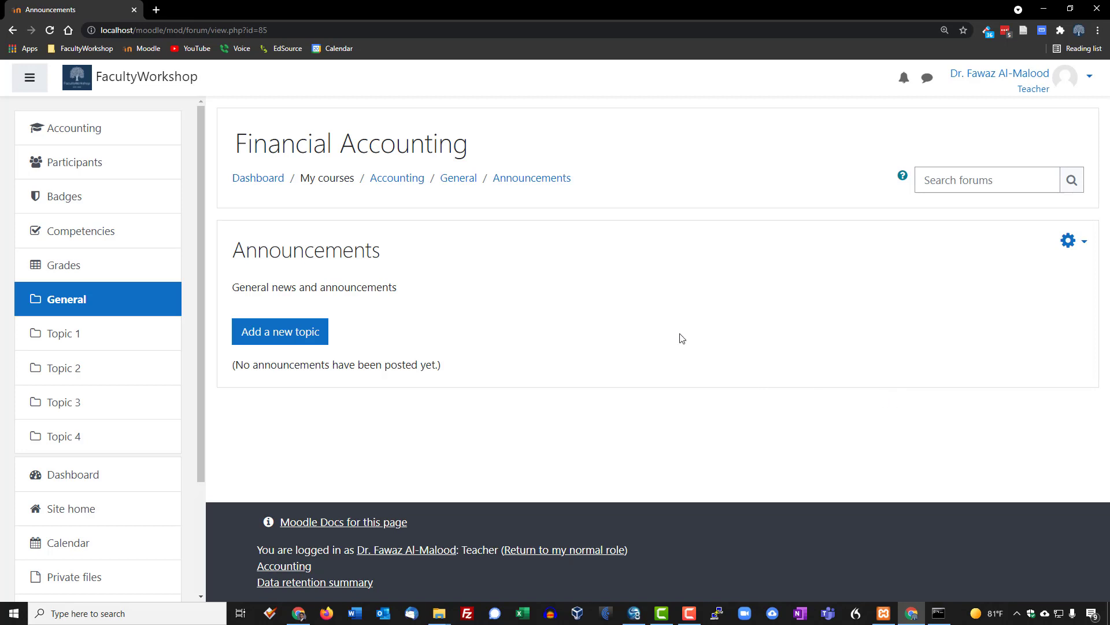
click(397, 179)
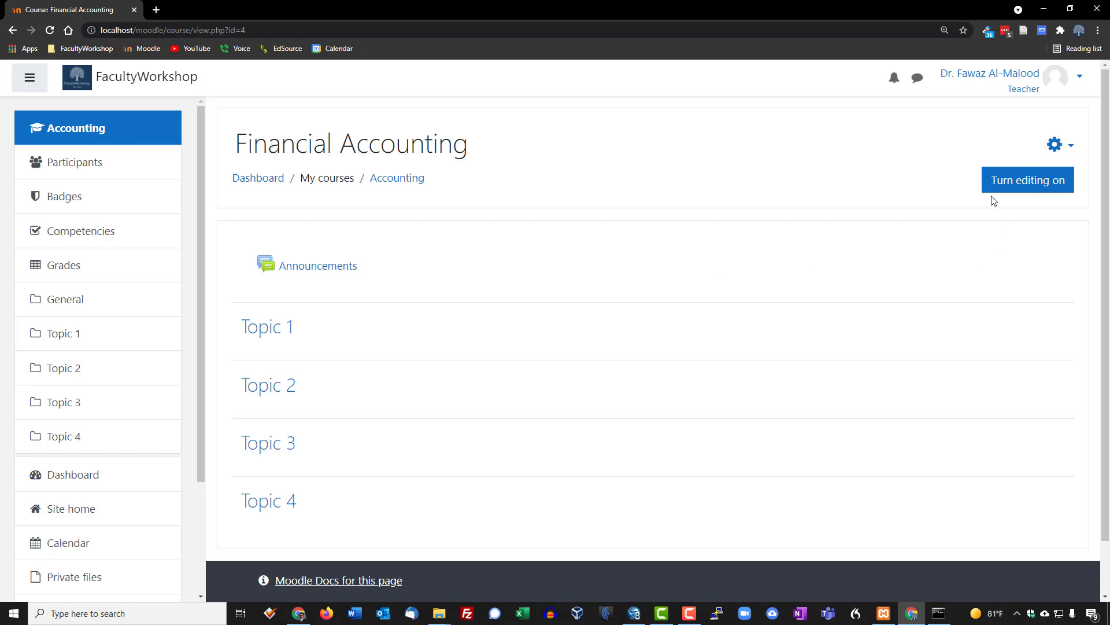
Turn on editing for the course and drag Topic 1 by its handle to show section reordering.
click(1049, 191)
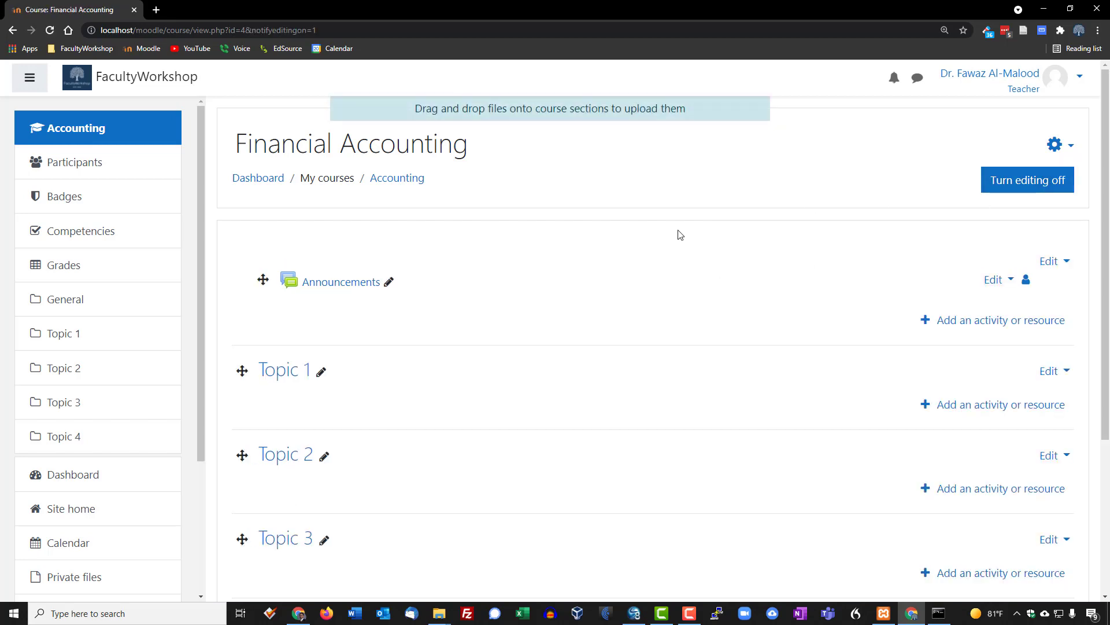
scroll(677, 237, down, 1)
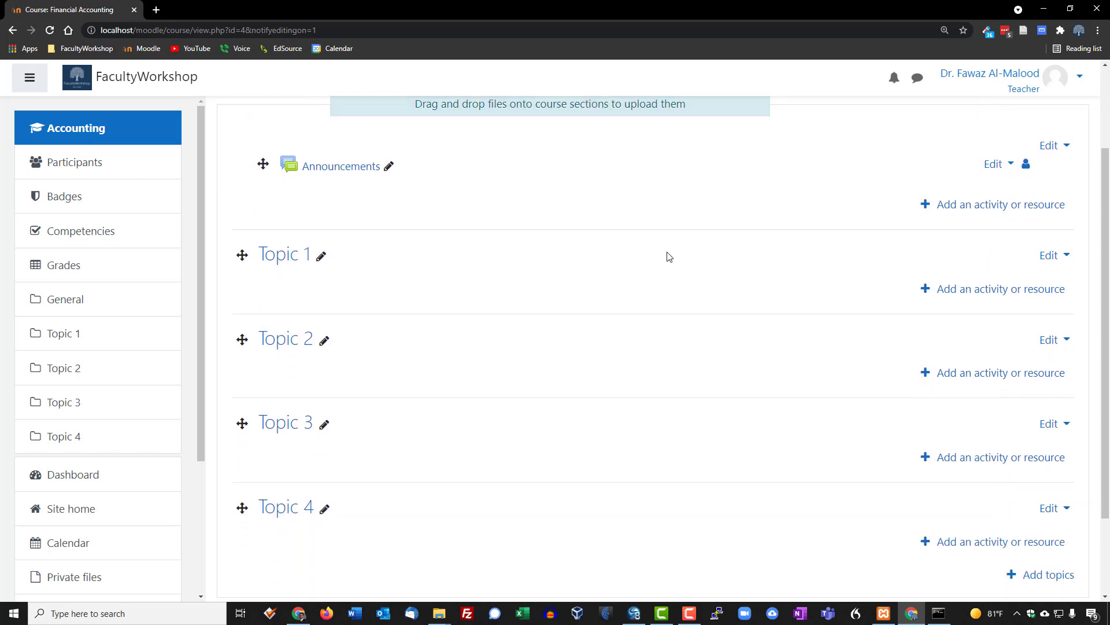
scroll(664, 272, down, 1)
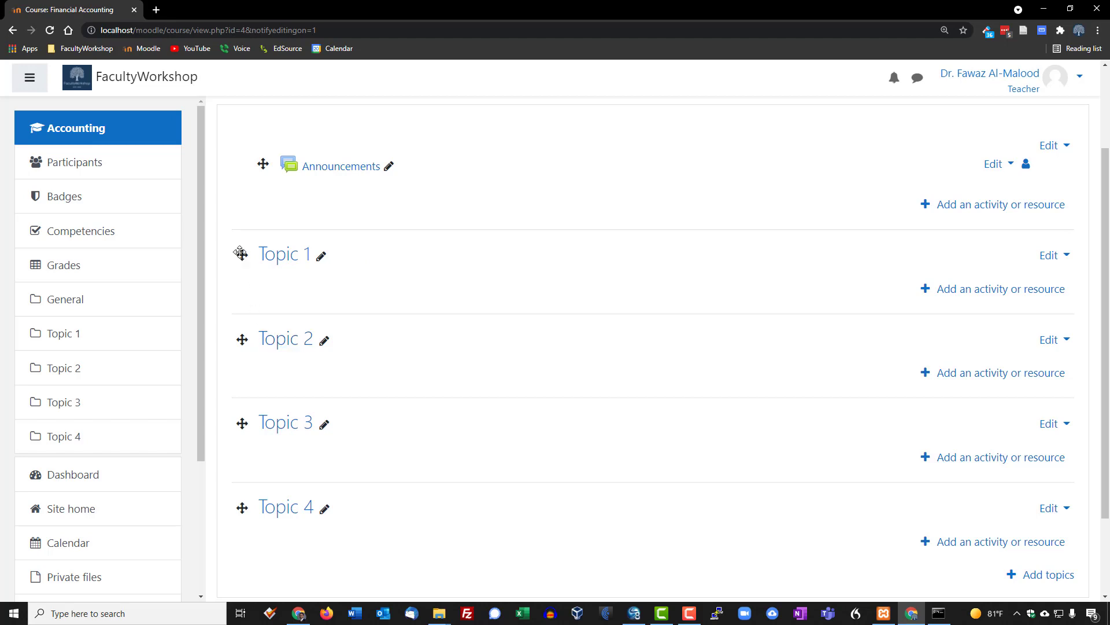
mouse_move(238, 254)
mouse_down()
mouse_move(241, 352)
mouse_move(232, 247)
mouse_move(238, 257)
mouse_up()
scroll(756, 445, up, 2)
scroll(756, 445, up, 1)
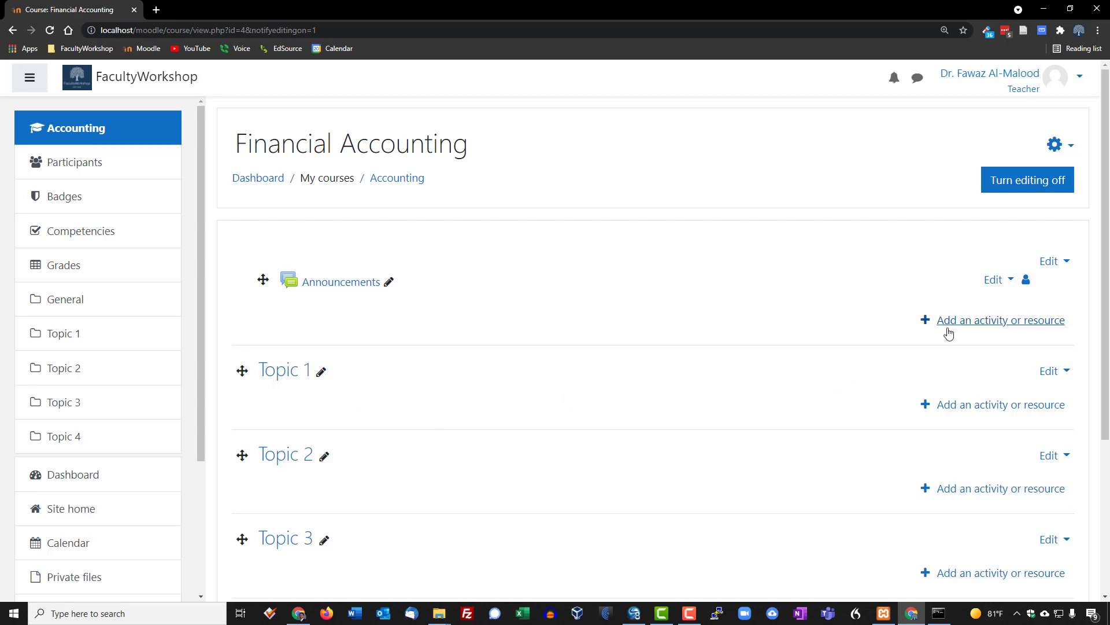
Open the activity or resource chooser and browse its Activities, Resources and All tabs.
click(1043, 325)
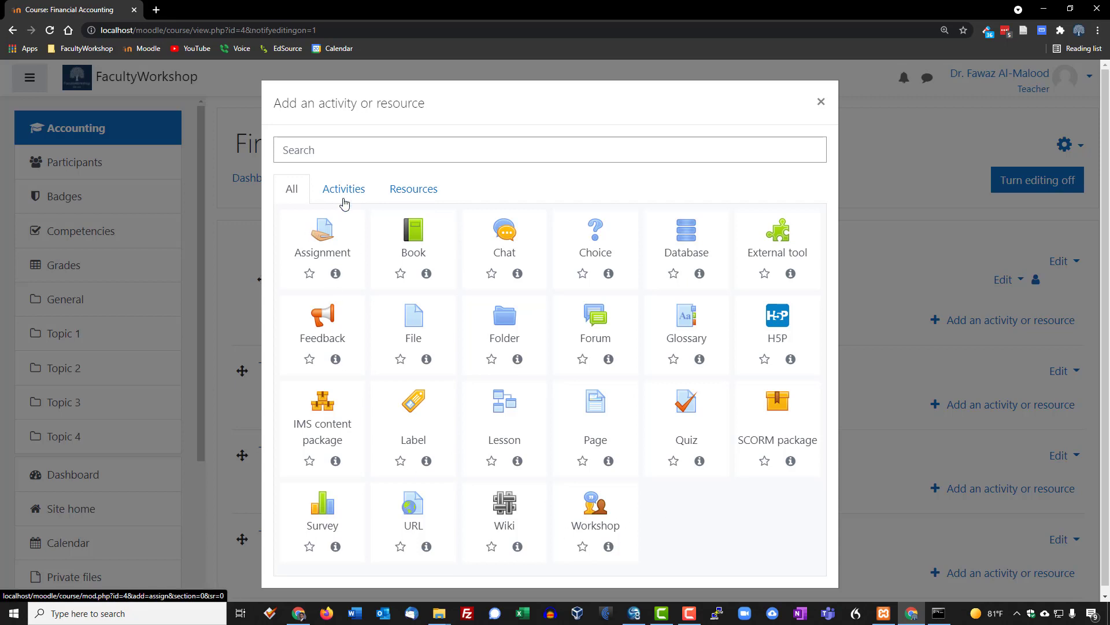
click(344, 194)
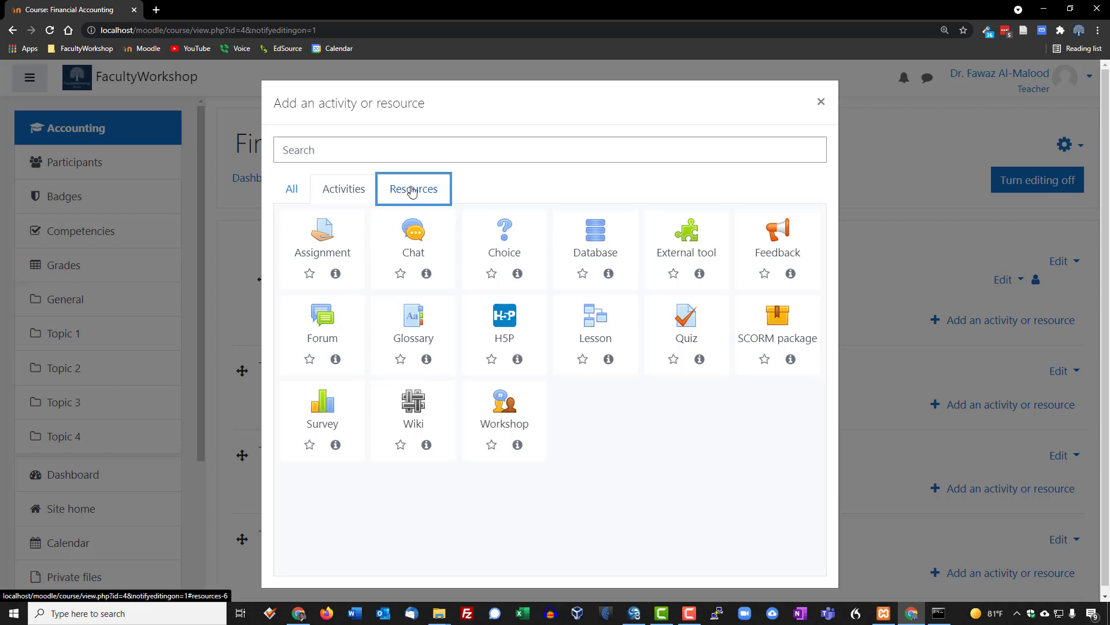
click(412, 191)
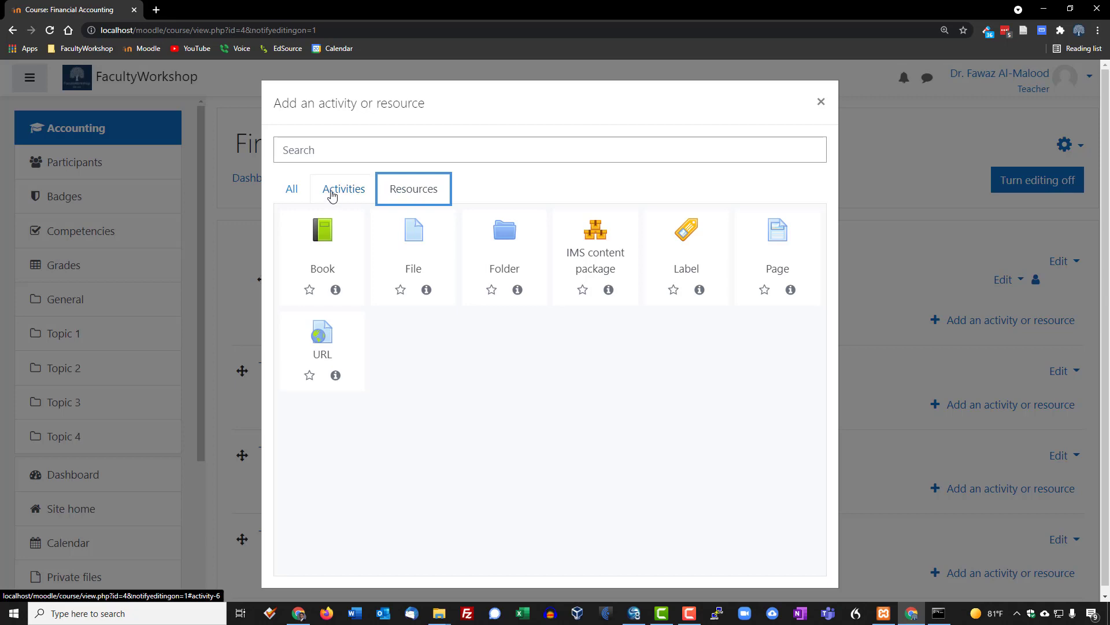
click(294, 190)
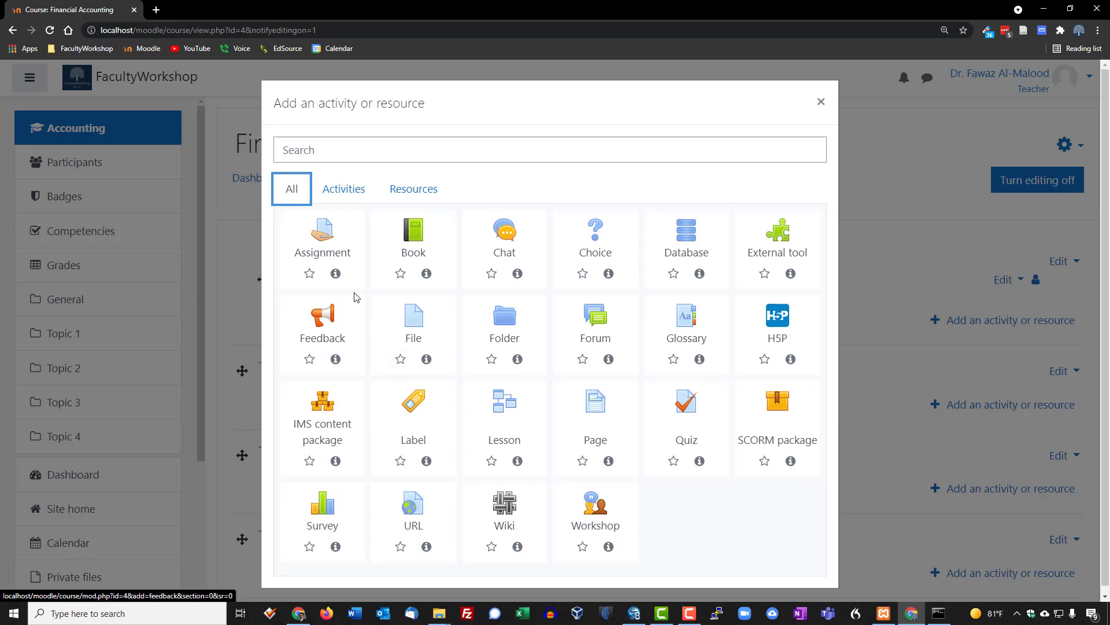
Show the Assignment description in the chooser, zooming to 175% then back down so it fits.
key(ctrl+plus)
key(ctrl+plus)
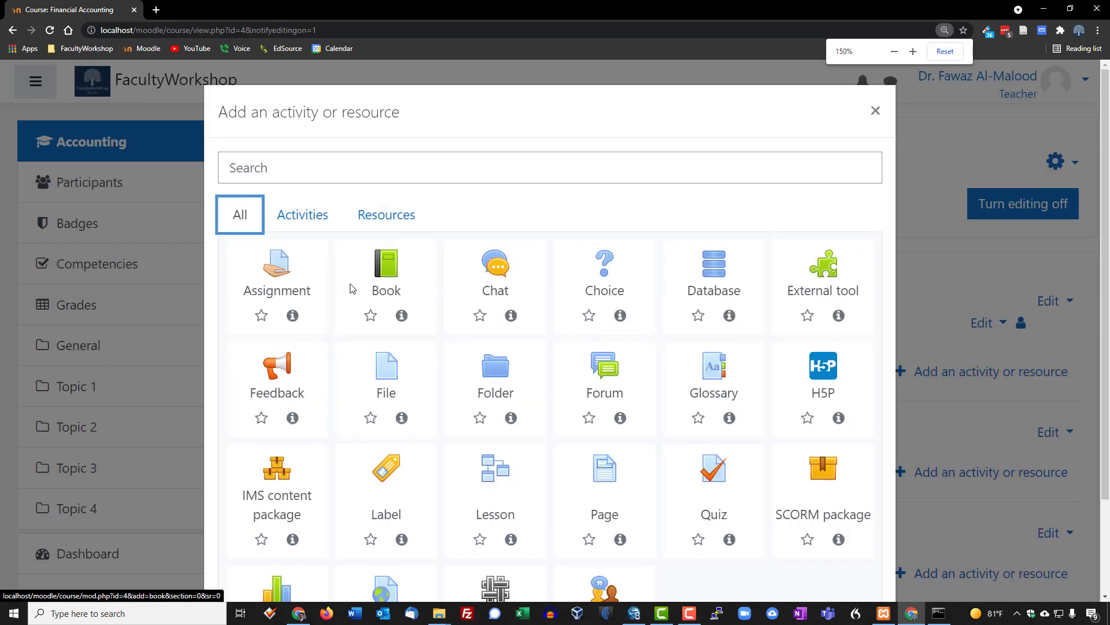
scroll(291, 346, down, 1)
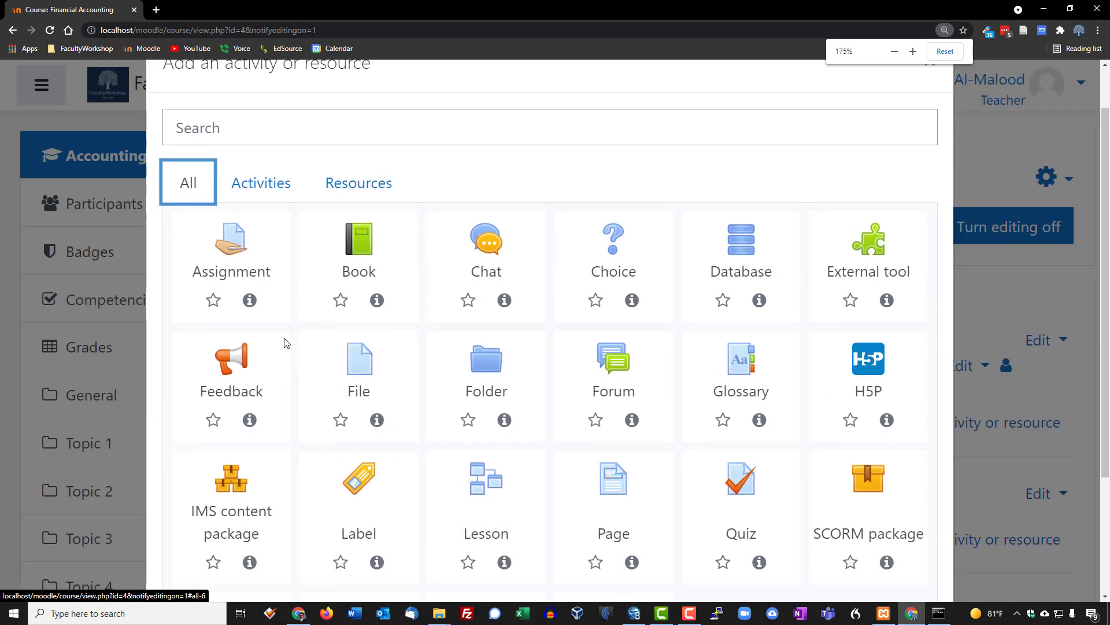
click(249, 301)
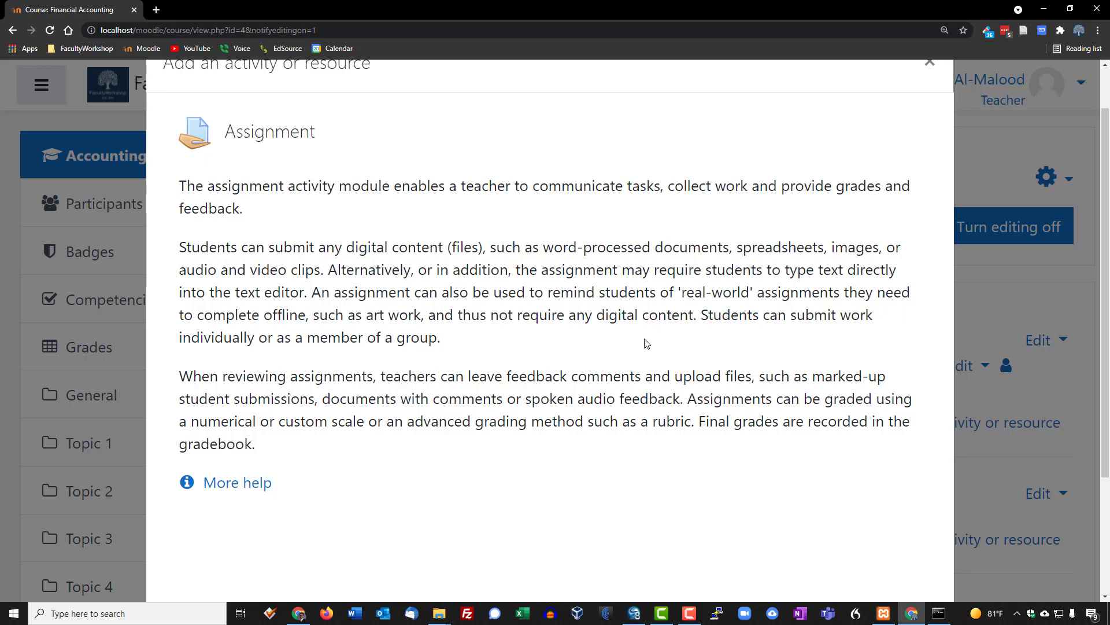
key(ctrl+minus)
key(ctrl+minus)
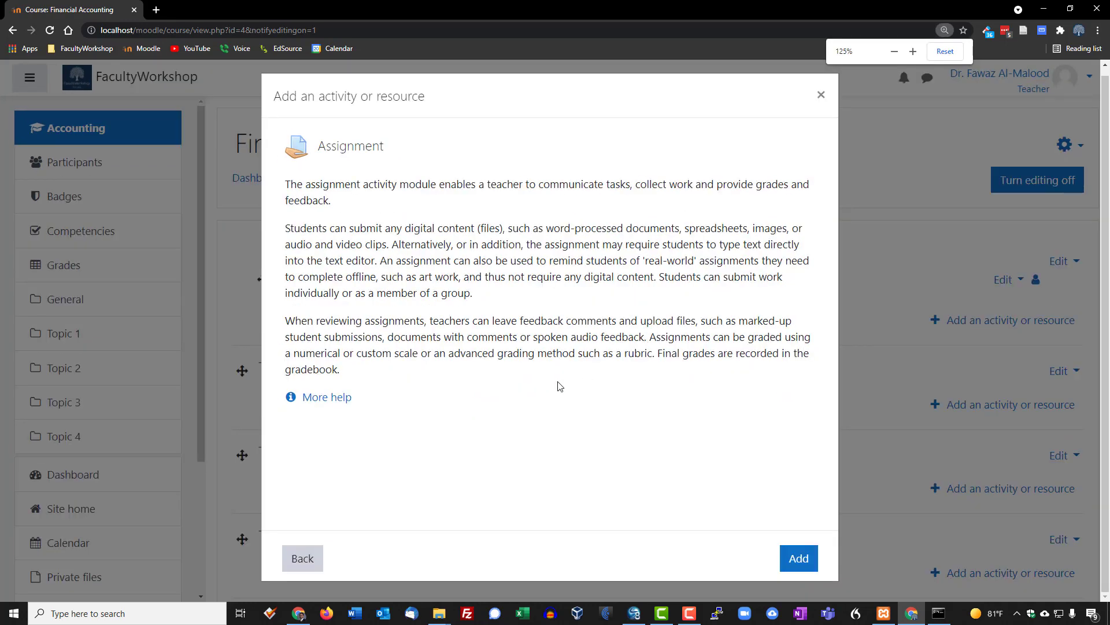
Go back from the Assignment help to the full chooser grid.
click(301, 557)
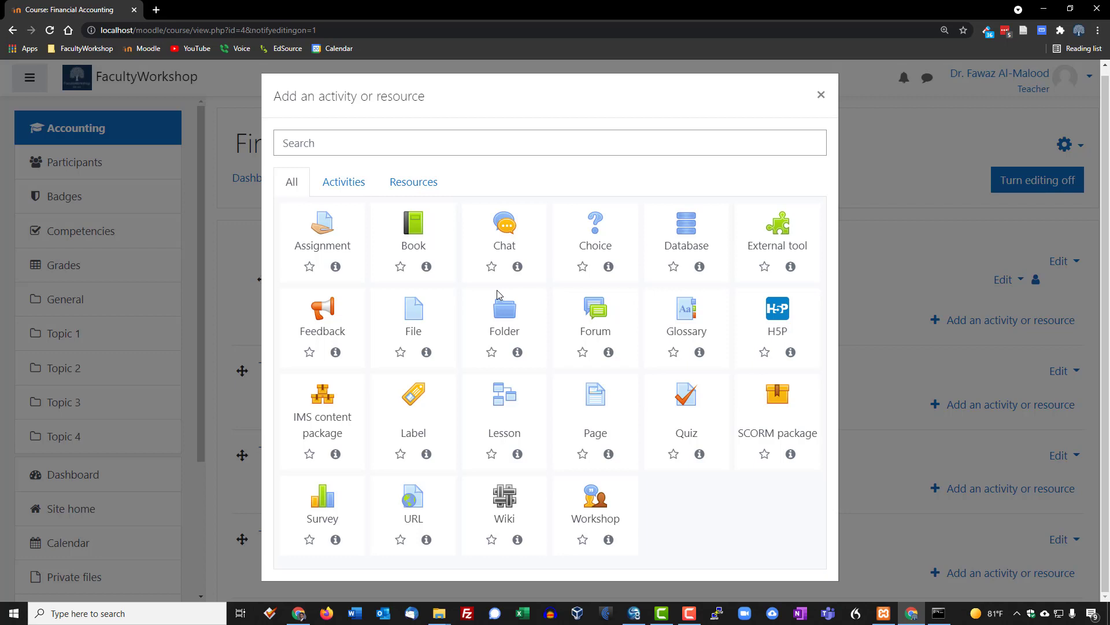
Filter the chooser to the Activities tab, hiding resources like Book, File and Page.
click(349, 189)
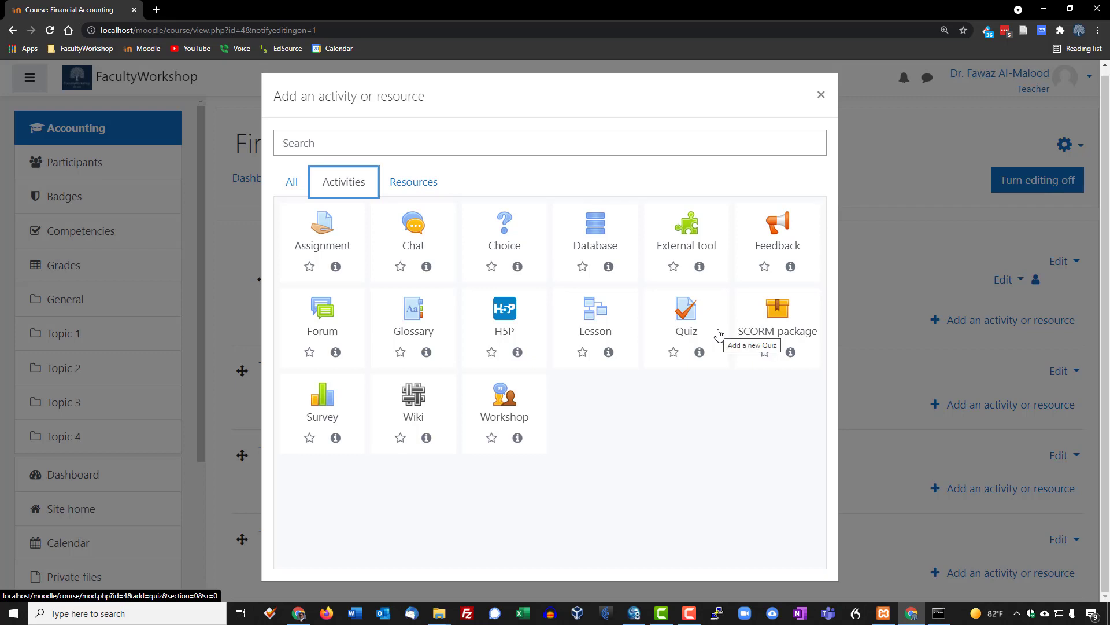
Display the Quiz info covering question types, multiple attempts and automatic marking.
click(700, 351)
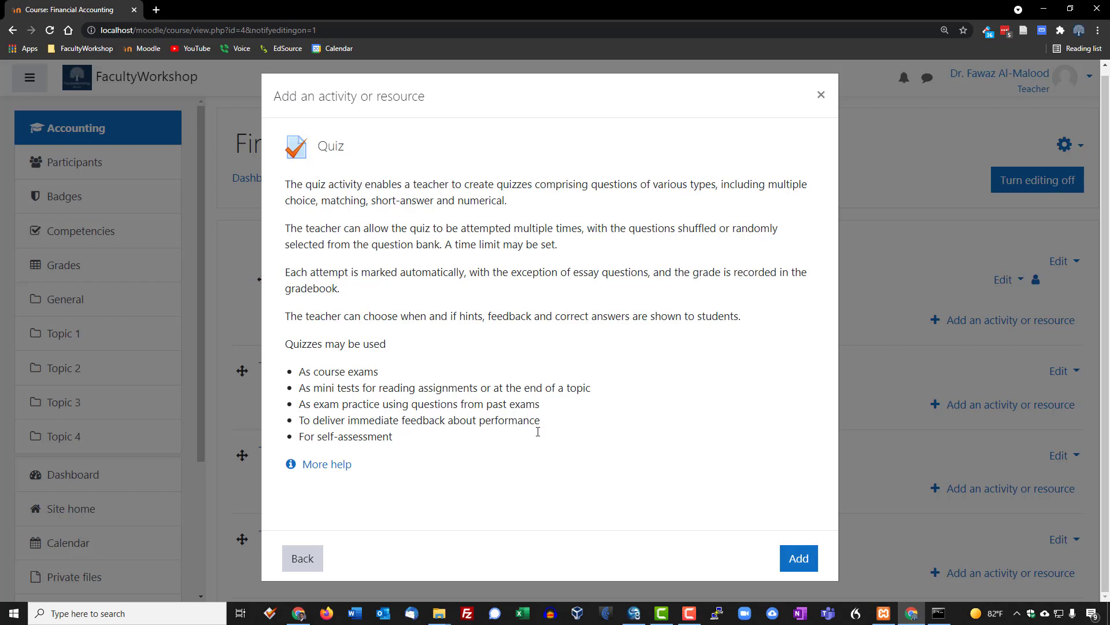
Start a new Quiz, look over its form, then leave it unsaved for the course page.
click(801, 559)
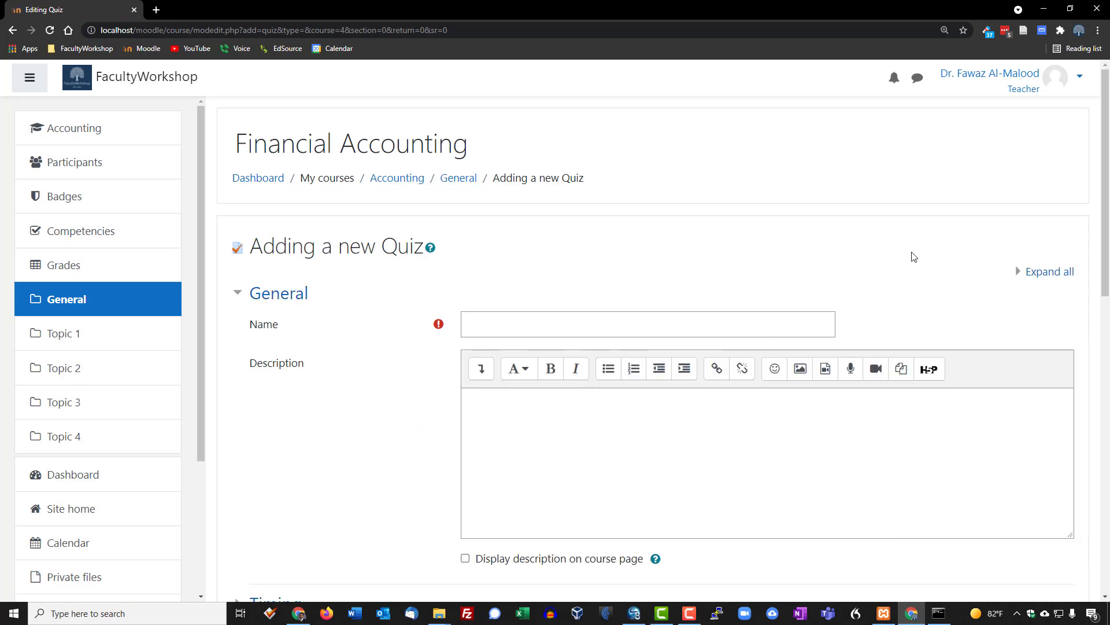
scroll(892, 250, down, 1)
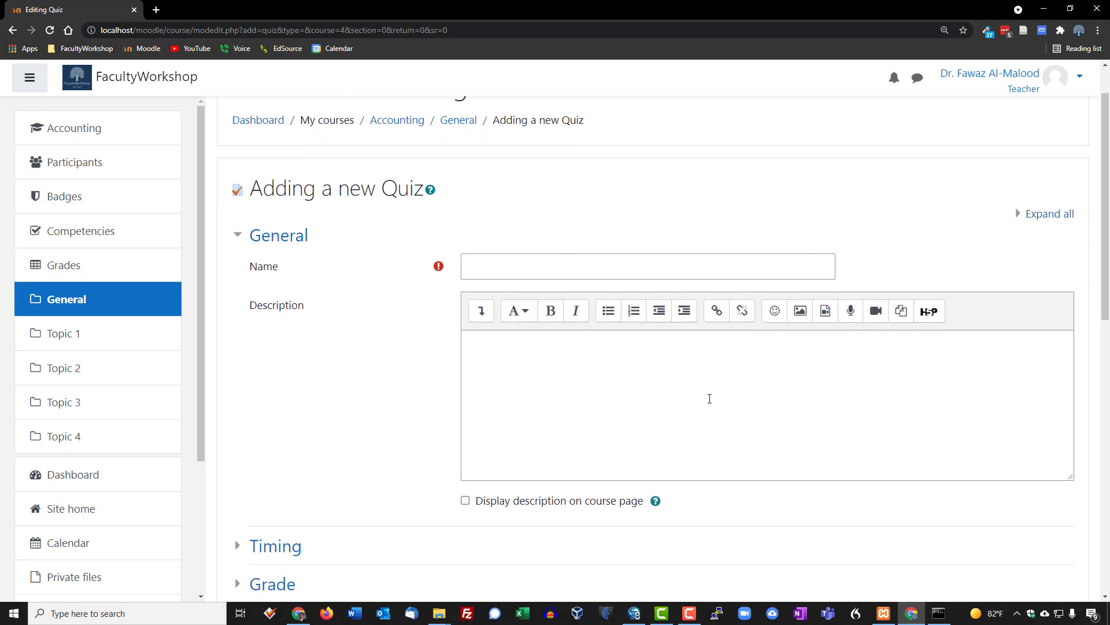
scroll(709, 404, down, 4)
scroll(701, 405, up, 5)
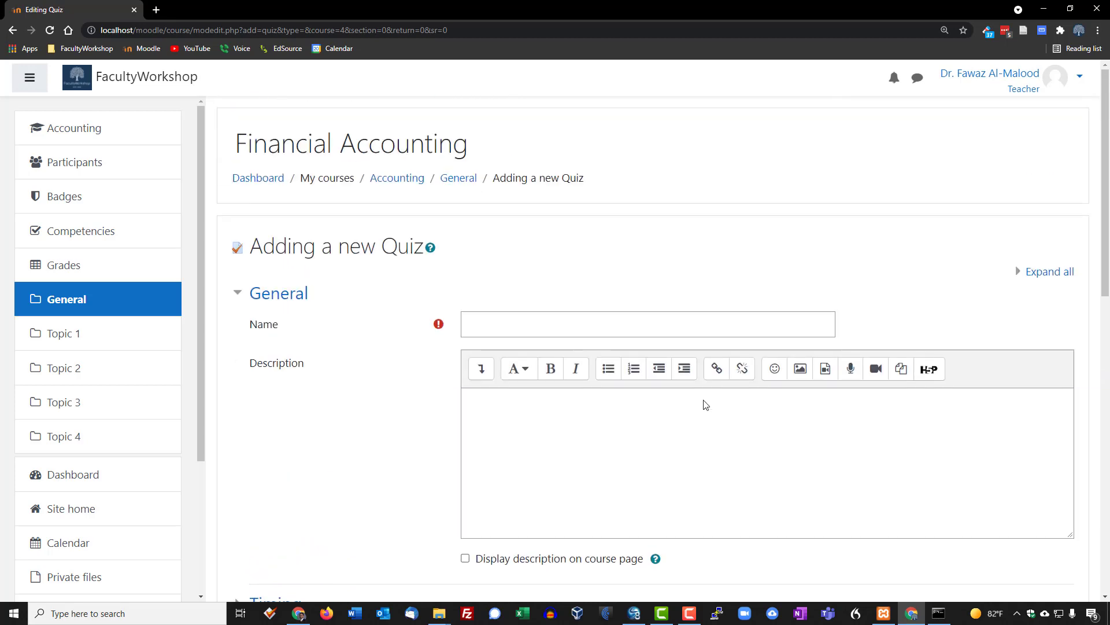
click(458, 177)
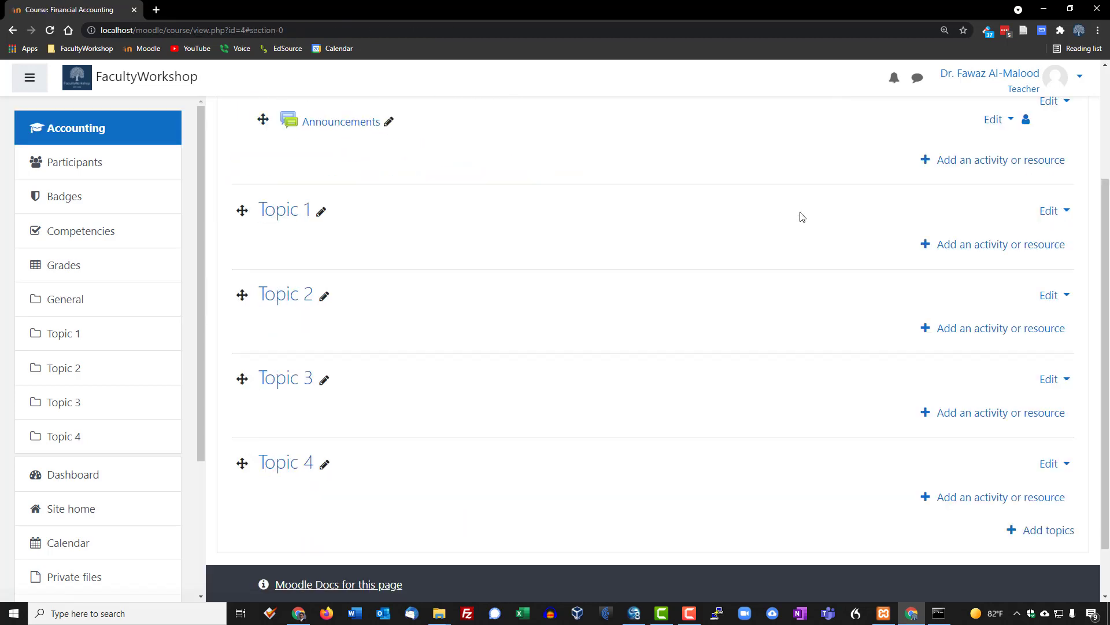
Reopen the chooser for the first section and filter it to Activities only.
click(1024, 160)
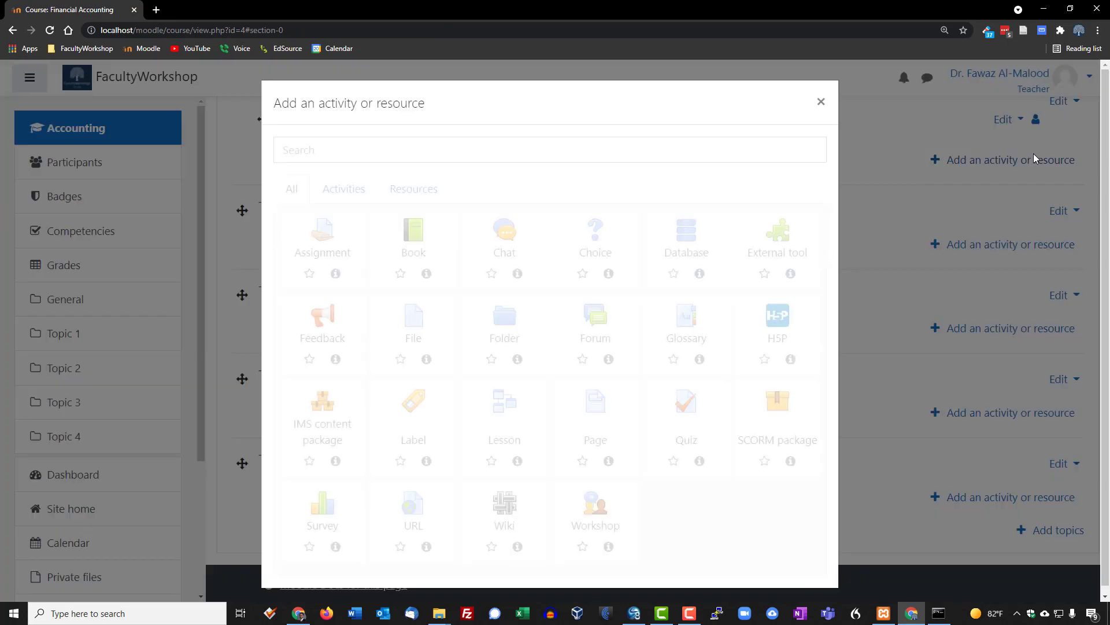
click(354, 185)
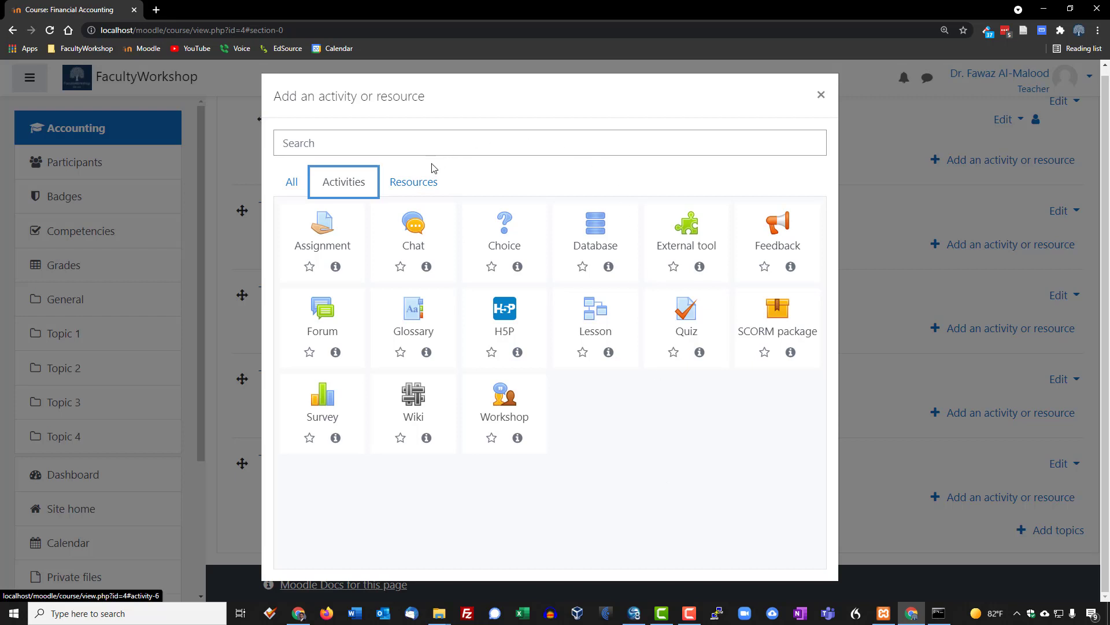
Switch the chooser to Resources, listing Book, File, Folder, IMS content package, Label, Page and URL.
click(424, 186)
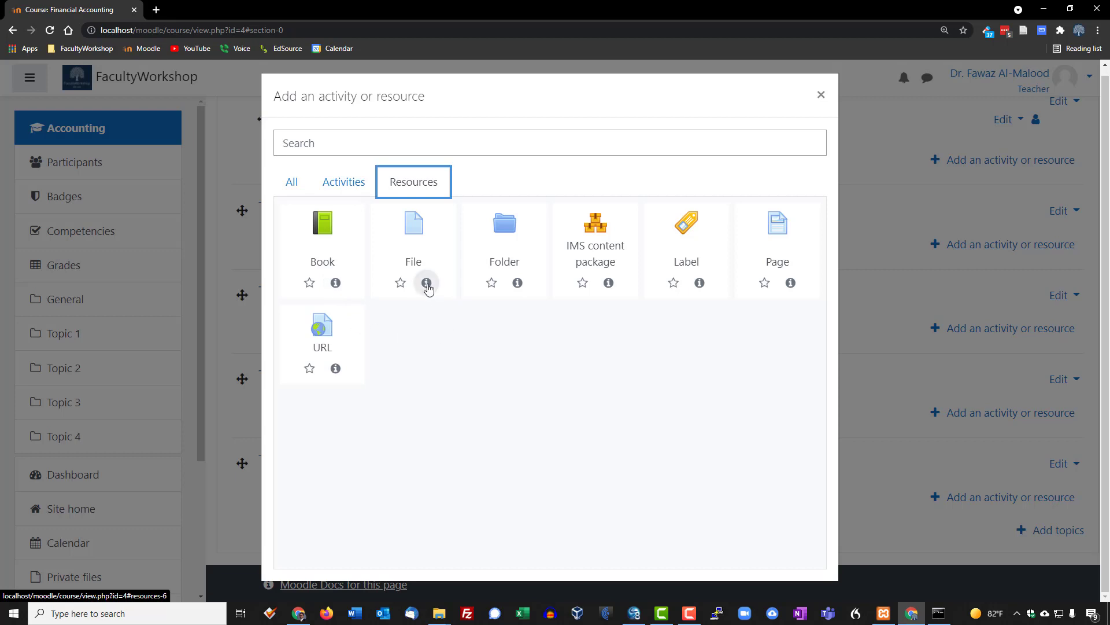
click(427, 283)
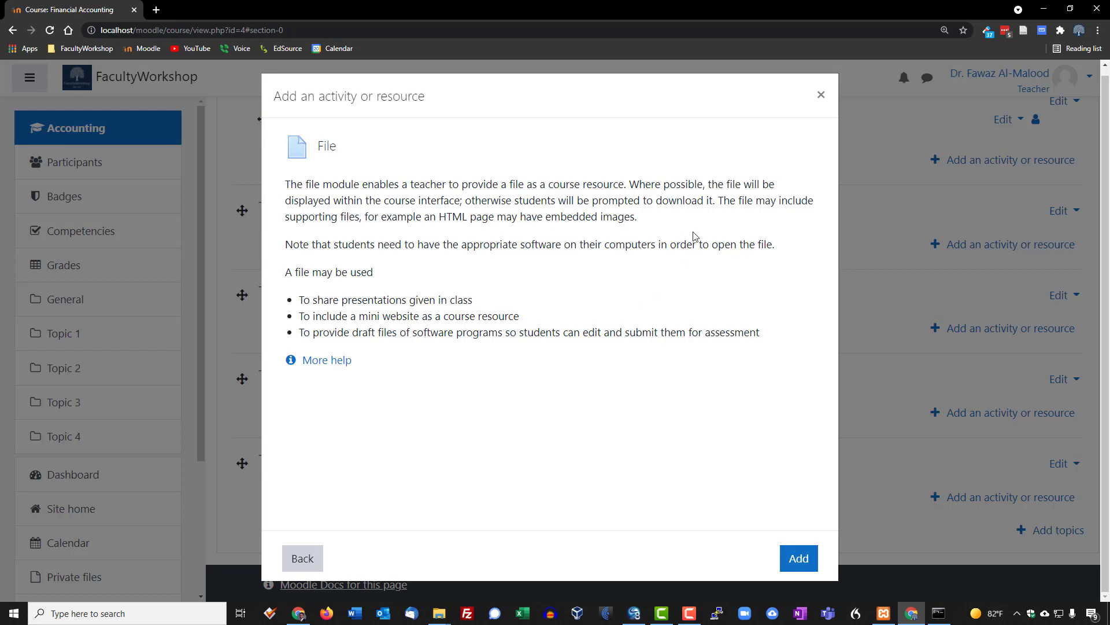
click(822, 101)
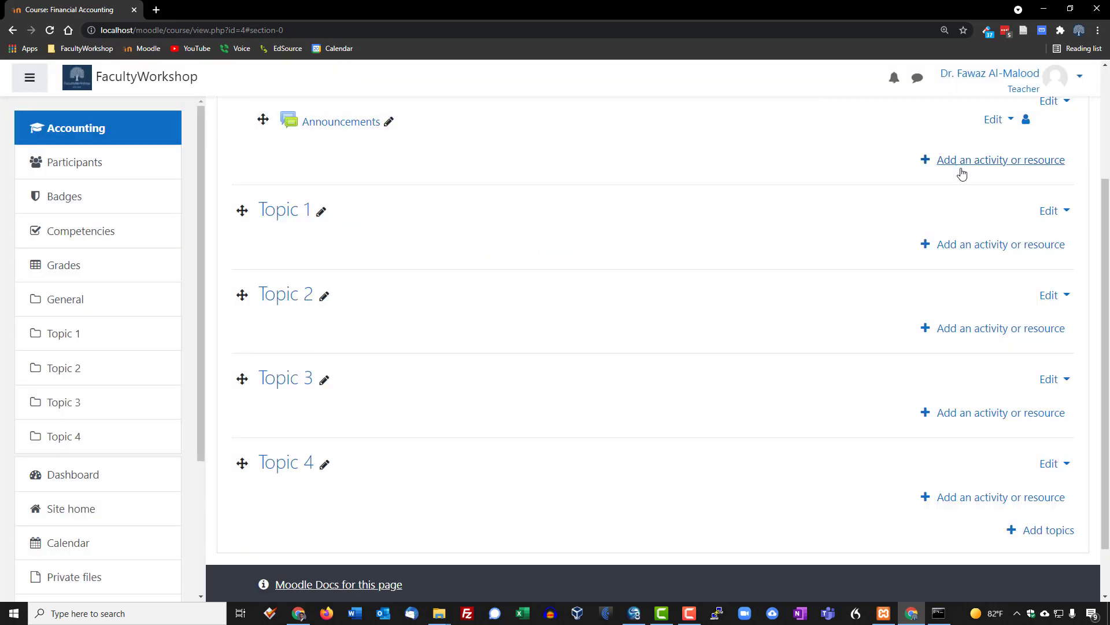
click(963, 162)
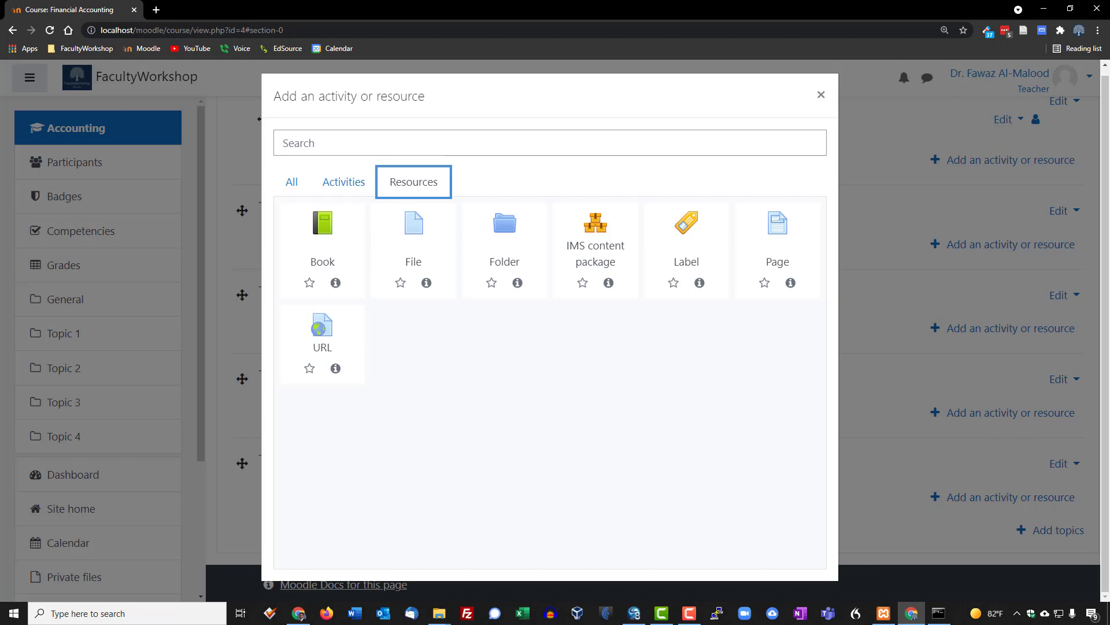
Filter the chooser to activities only, then show all items again, Assignment through Workshop including Book, File, Page and URL.
click(343, 182)
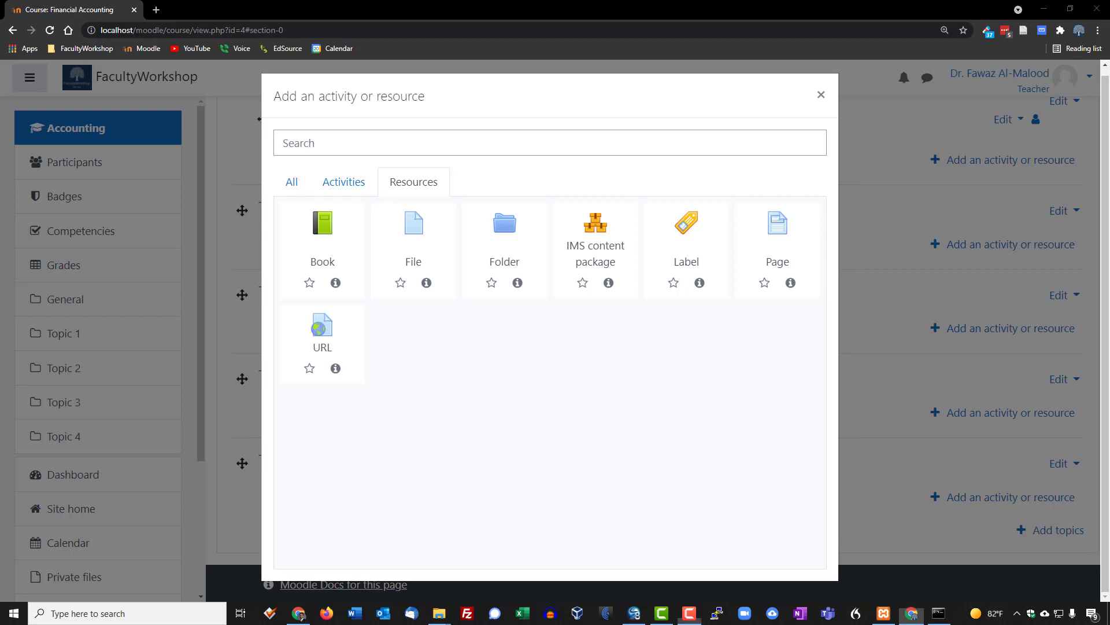
click(299, 187)
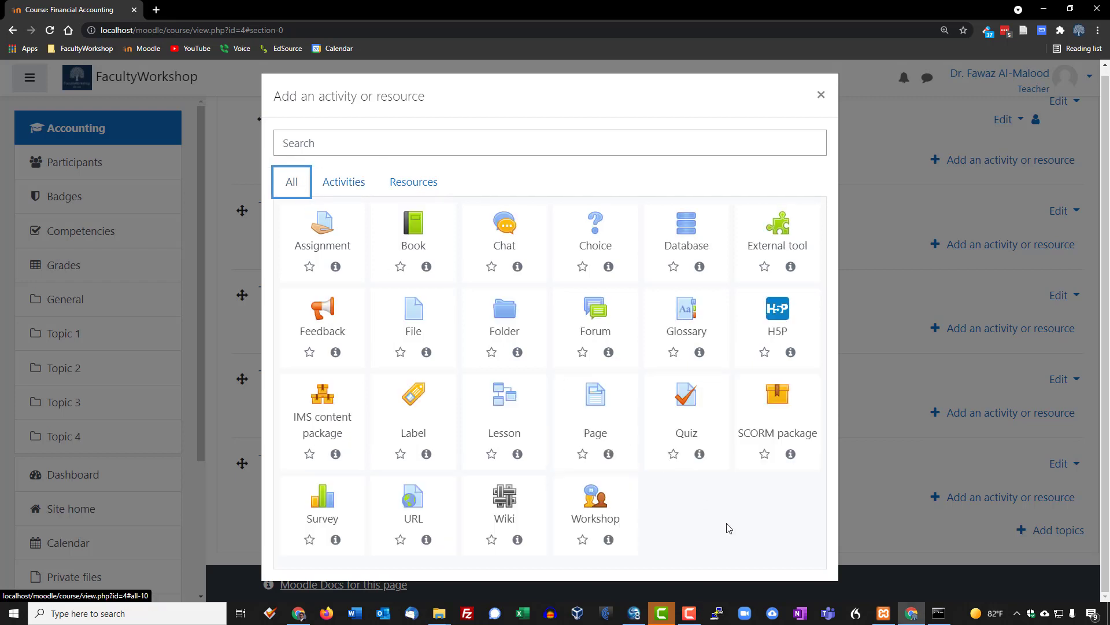